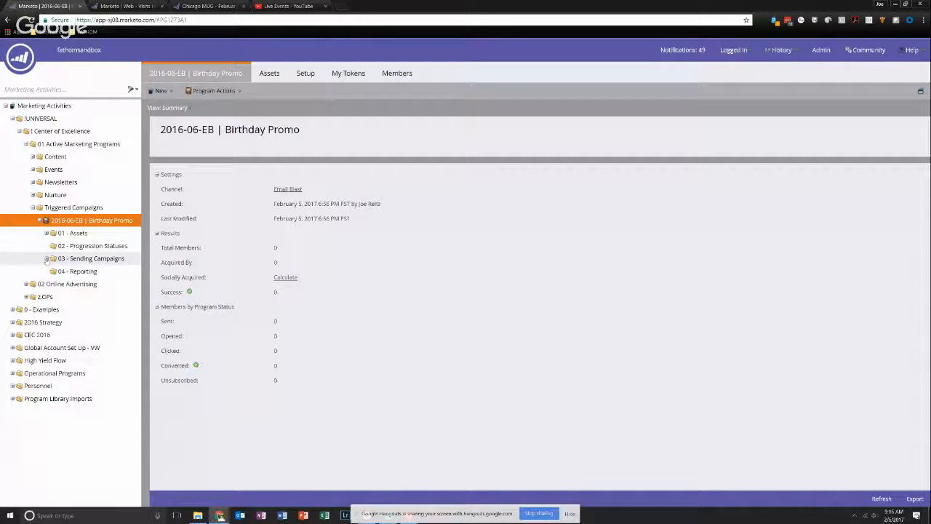
# - Review the smart list, flow and schedule of the 02 - Email Requester campaign in the Birthday Promo program
pyautogui.click(46, 258)
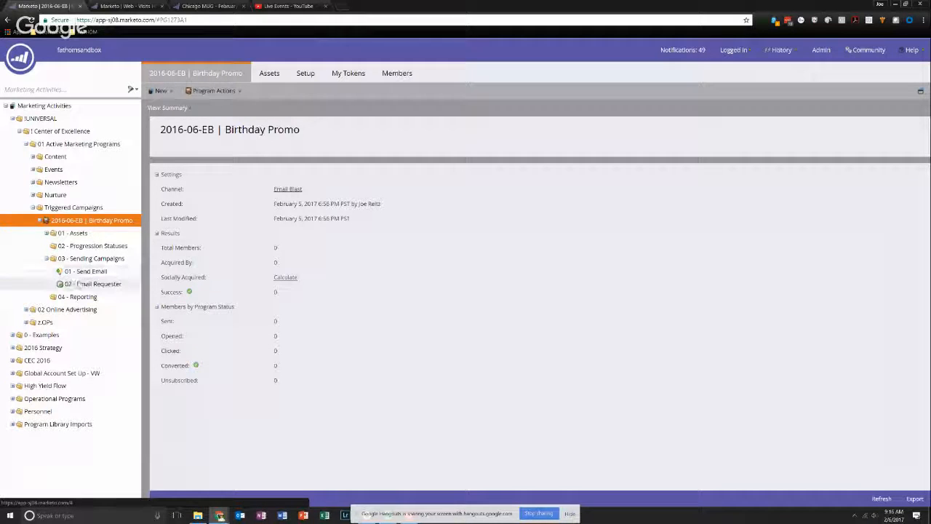
pyautogui.click(82, 286)
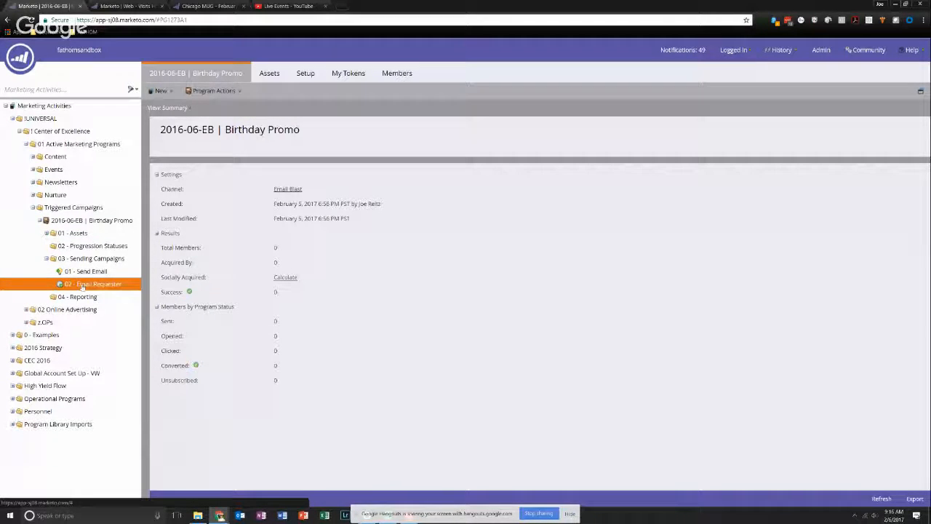
pyautogui.click(247, 73)
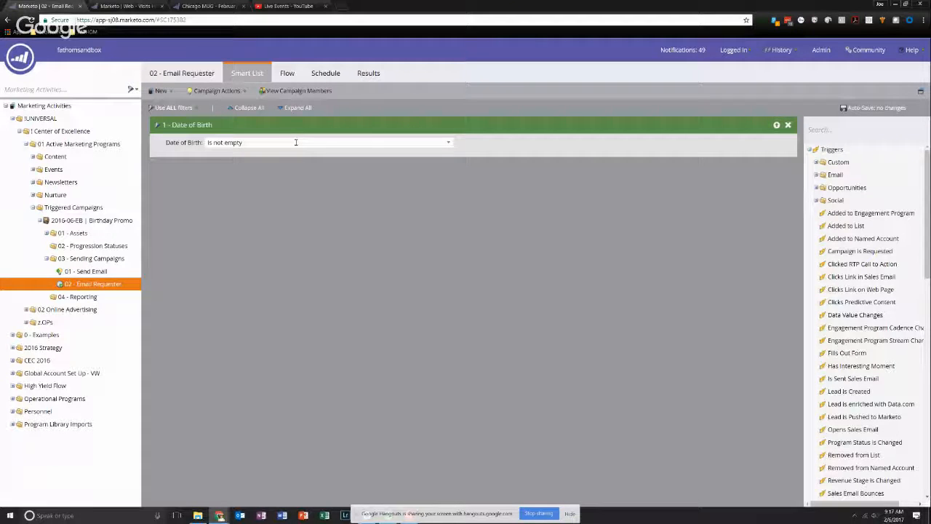
pyautogui.click(287, 73)
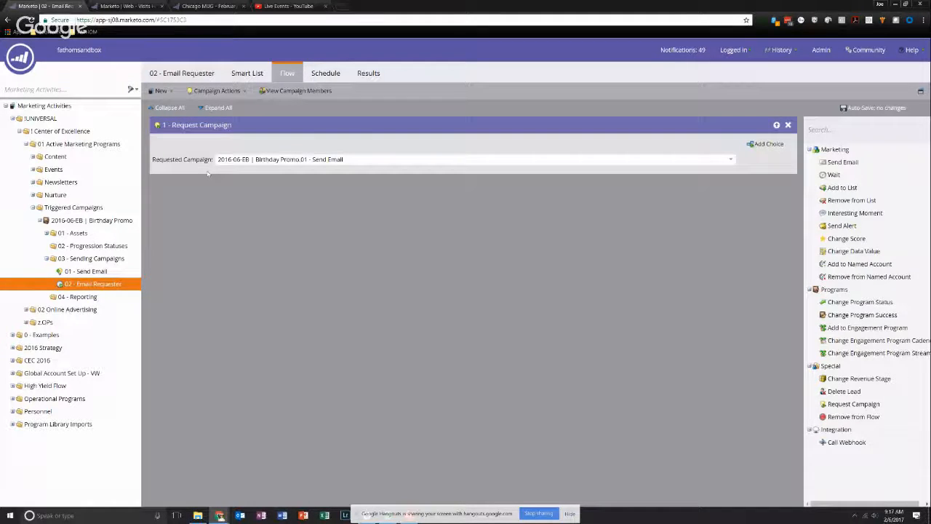
pyautogui.click(328, 73)
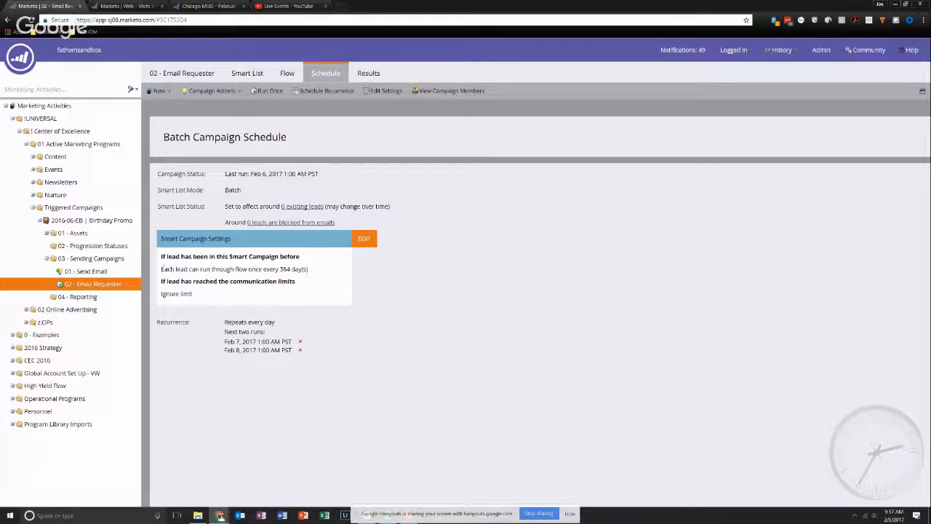
pyautogui.moveTo(163, 268); pyautogui.dragTo(306, 275)
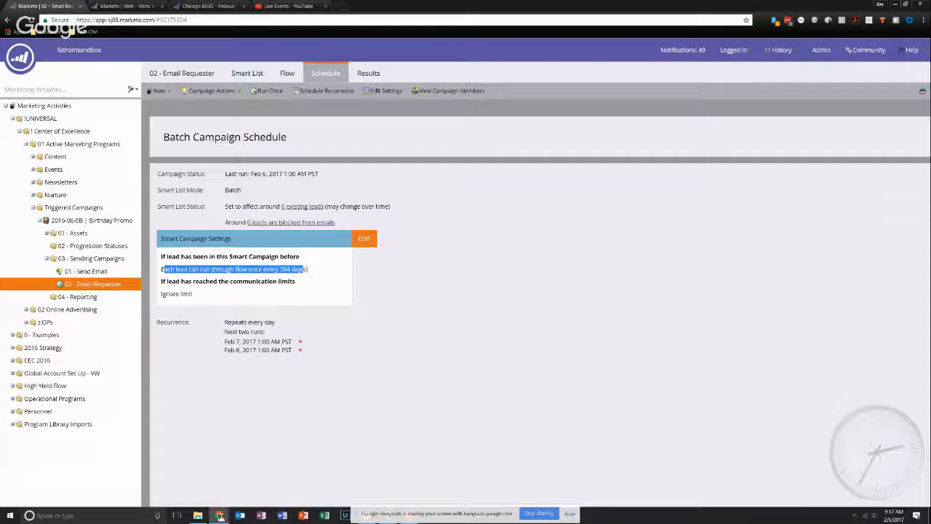
pyautogui.click(287, 73)
pyautogui.moveTo(269, 159); pyautogui.dragTo(382, 160)
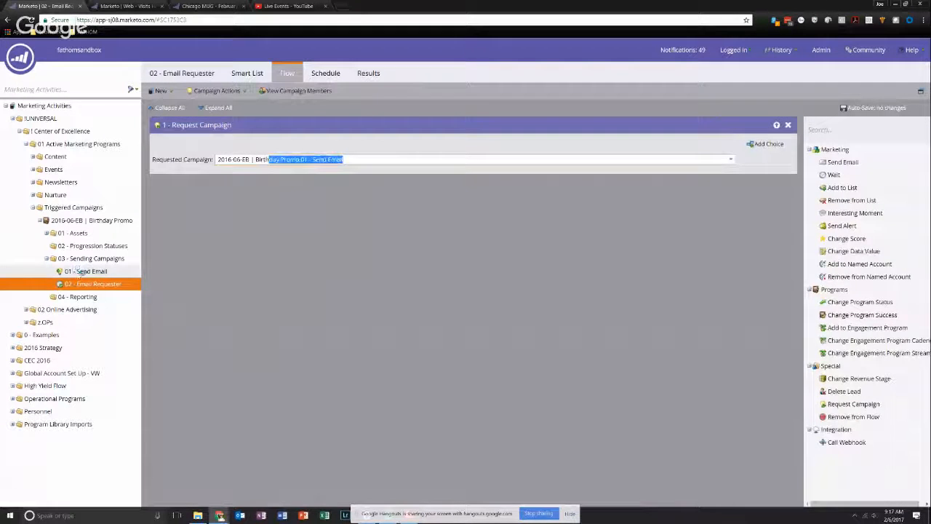
# - Review the smart list and flow of the 01 - Send Email campaign
pyautogui.click(78, 273)
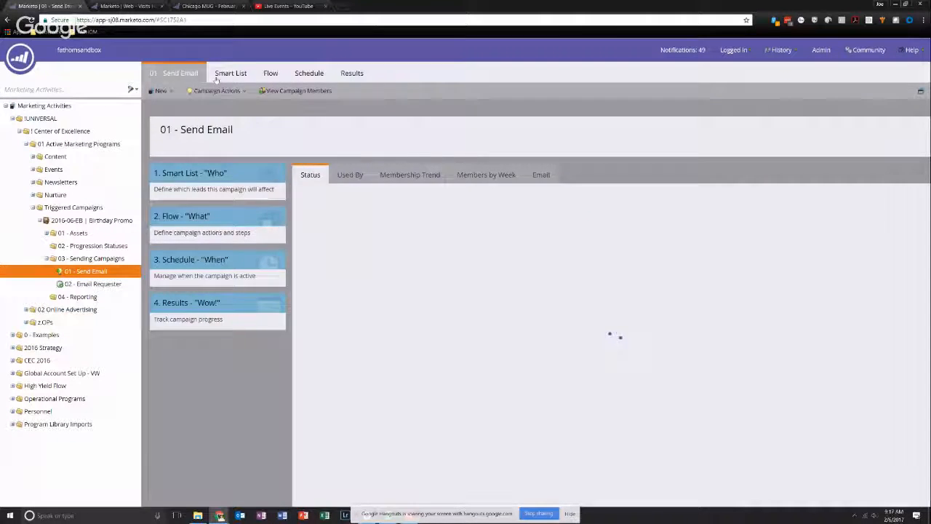
pyautogui.click(219, 74)
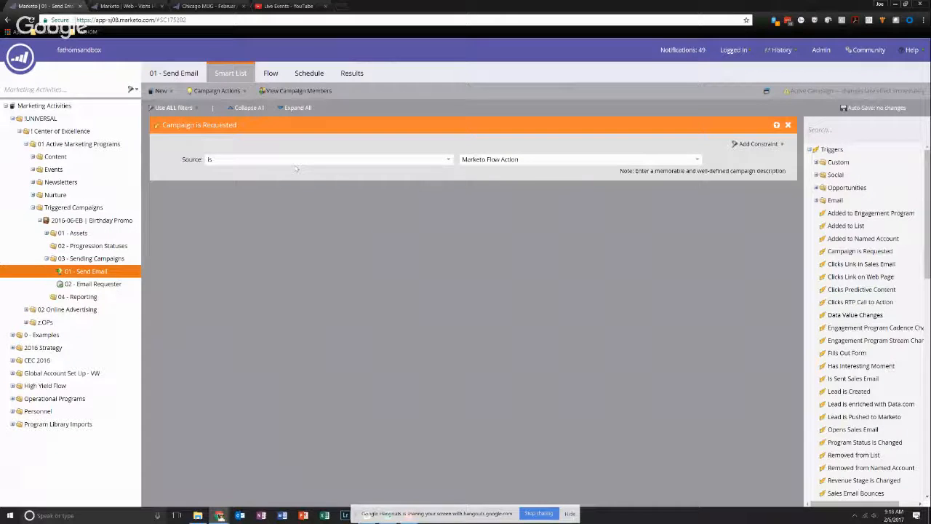
pyautogui.click(271, 74)
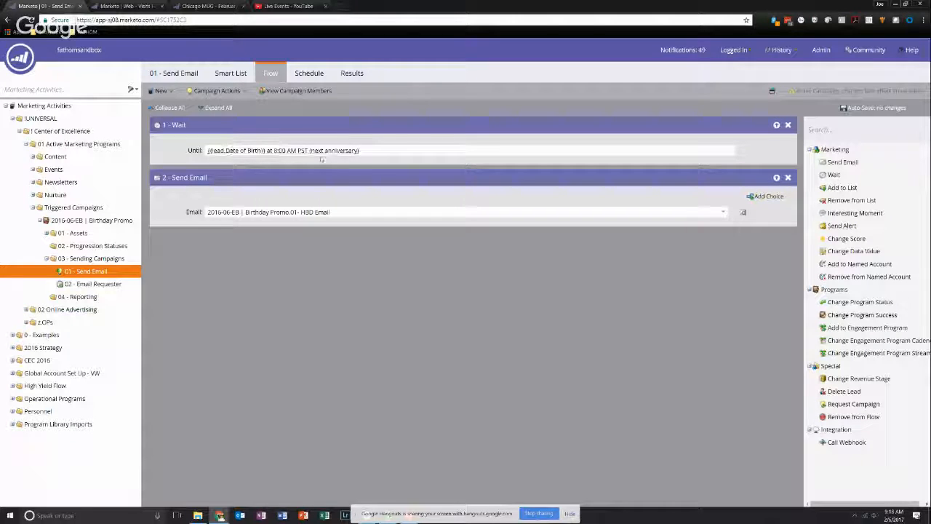
# - Replace the flow's Wait step with a new one ahead of Send Email and open its advanced wait properties
pyautogui.click(787, 126)
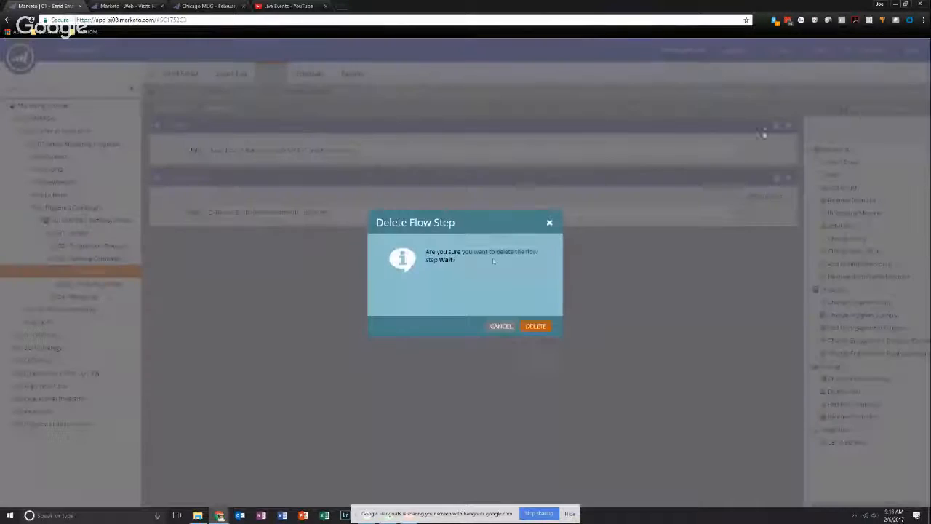
pyautogui.click(533, 327)
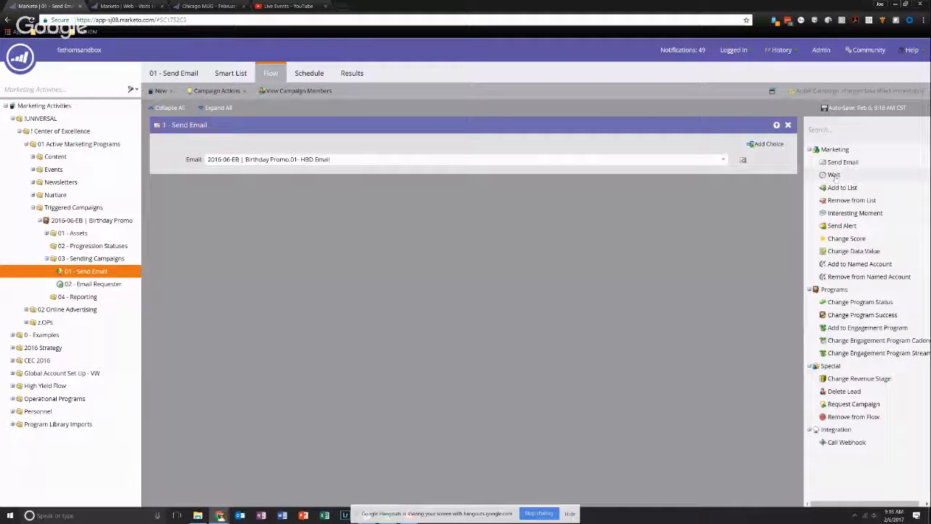
pyautogui.moveTo(834, 174); pyautogui.dragTo(633, 131)
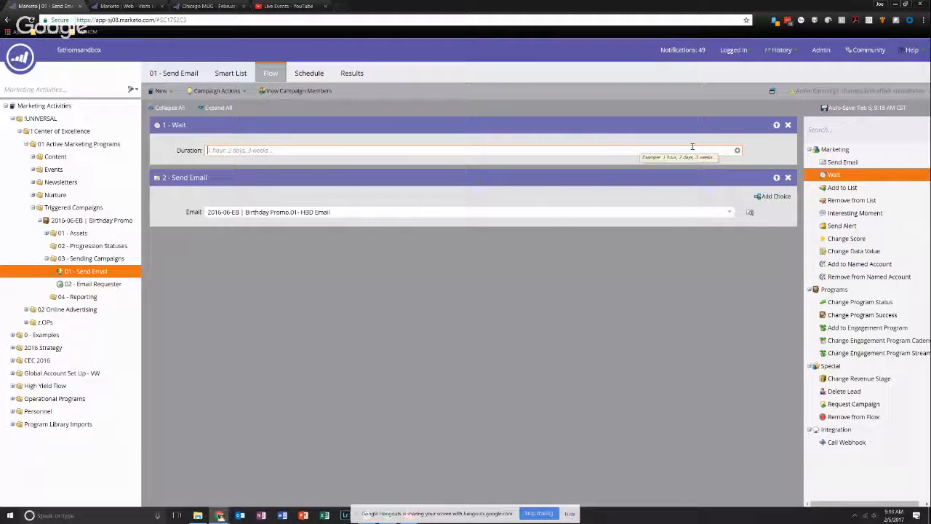
pyautogui.click(737, 152)
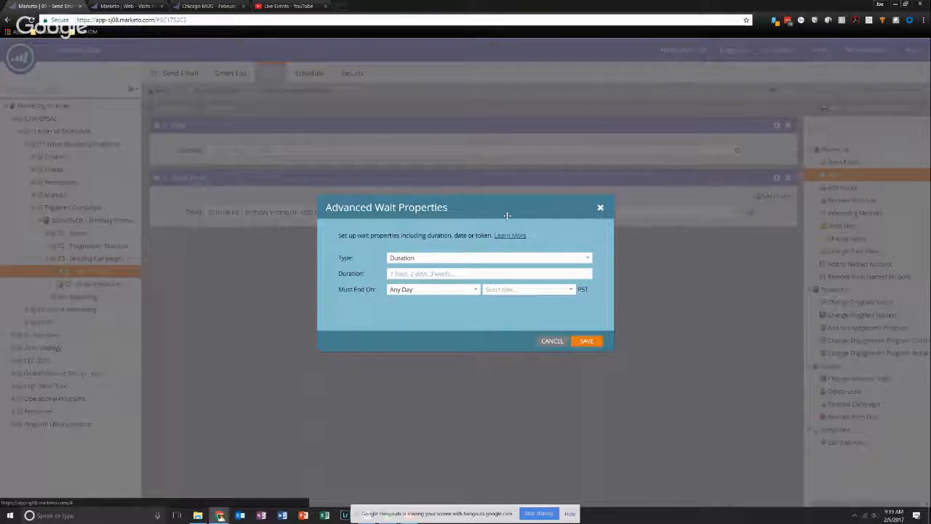
# - Try a Duration wait of 2 days that must end on Any Day
pyautogui.click(556, 259)
pyautogui.click(512, 271)
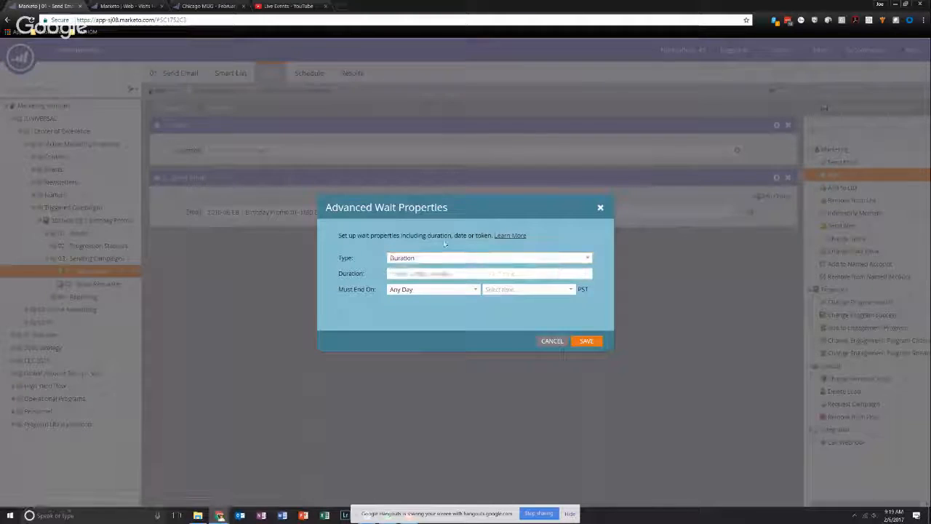
pyautogui.click(409, 275)
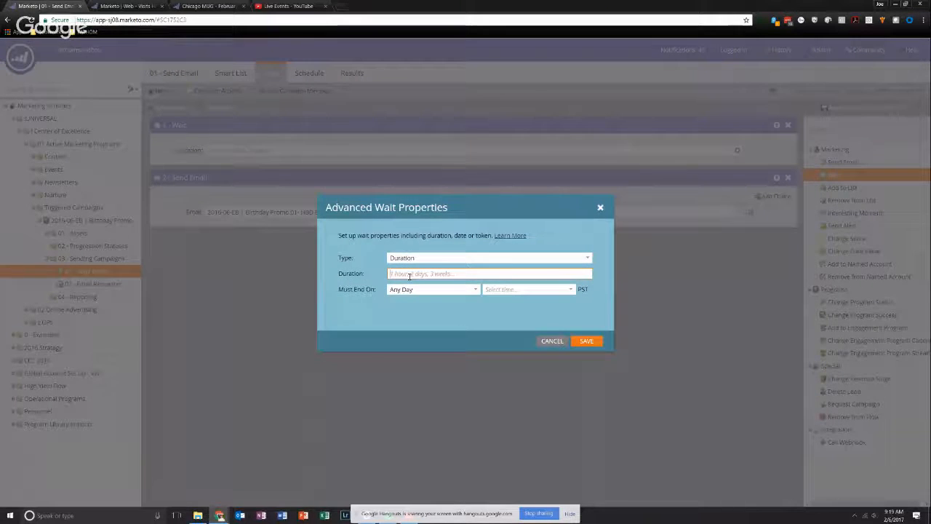
pyautogui.write('2 days')
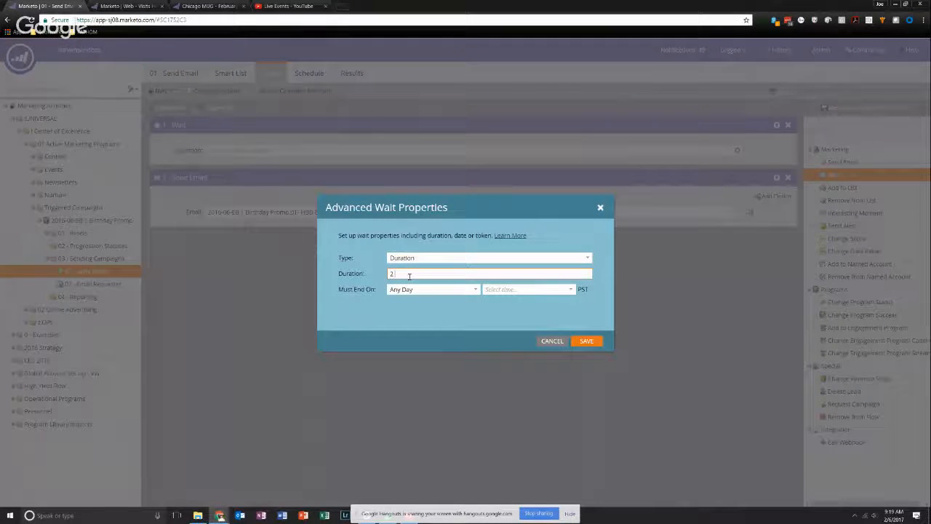
pyautogui.click(432, 291)
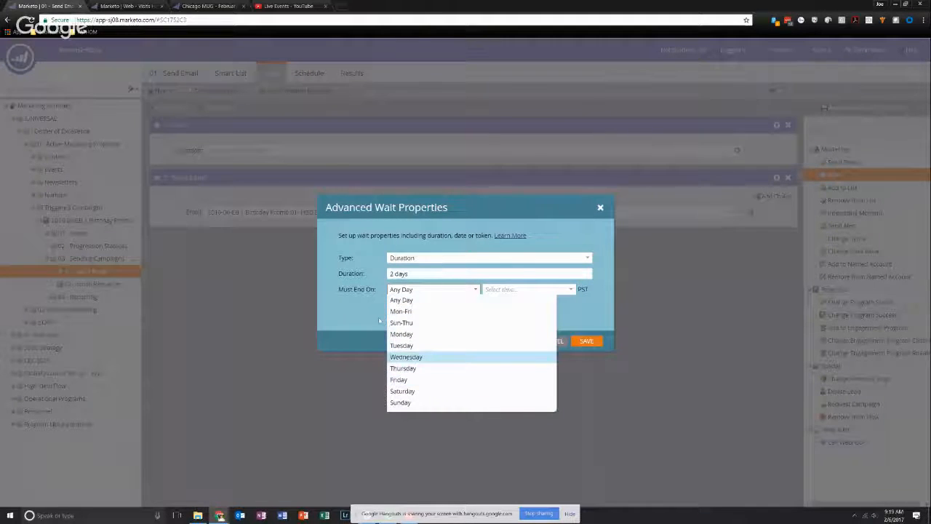
pyautogui.click(399, 304)
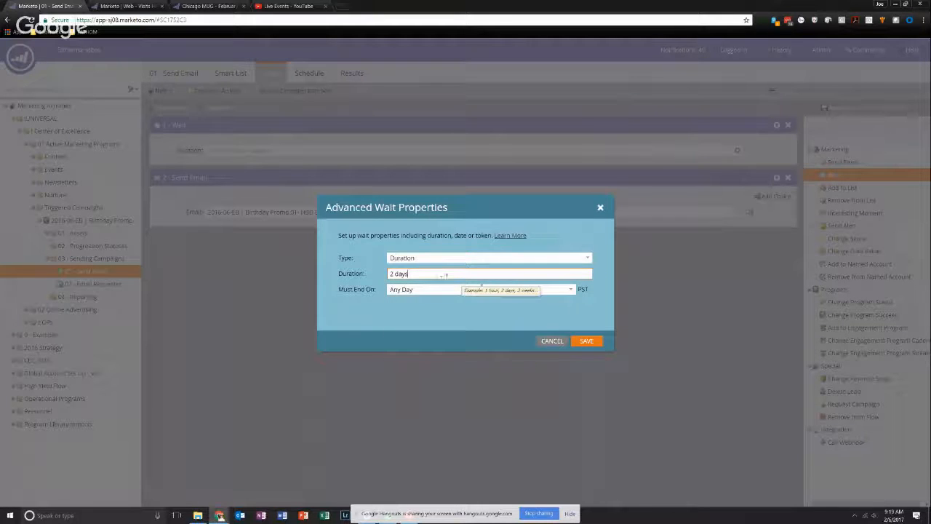
# - Set the wait type to Date Token, ending on the {{lead.Date of Birth}} token
pyautogui.click(588, 257)
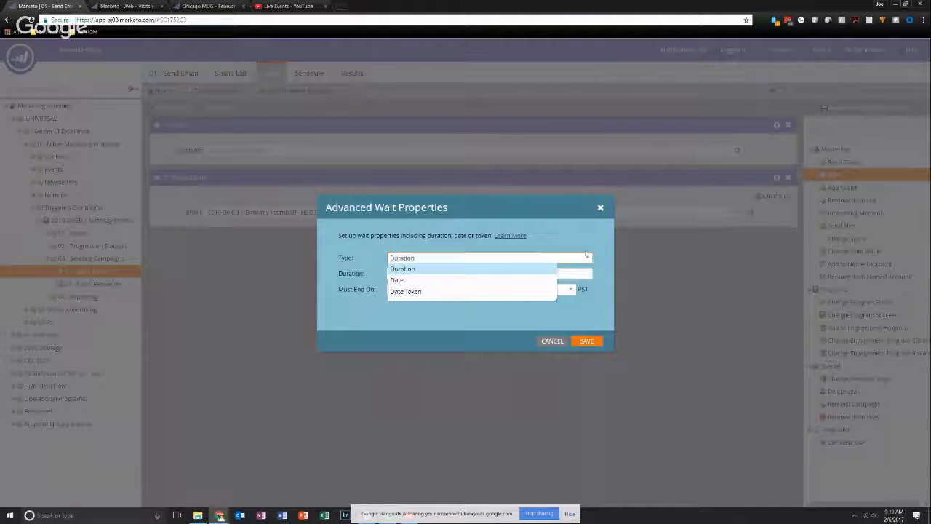
pyautogui.click(442, 291)
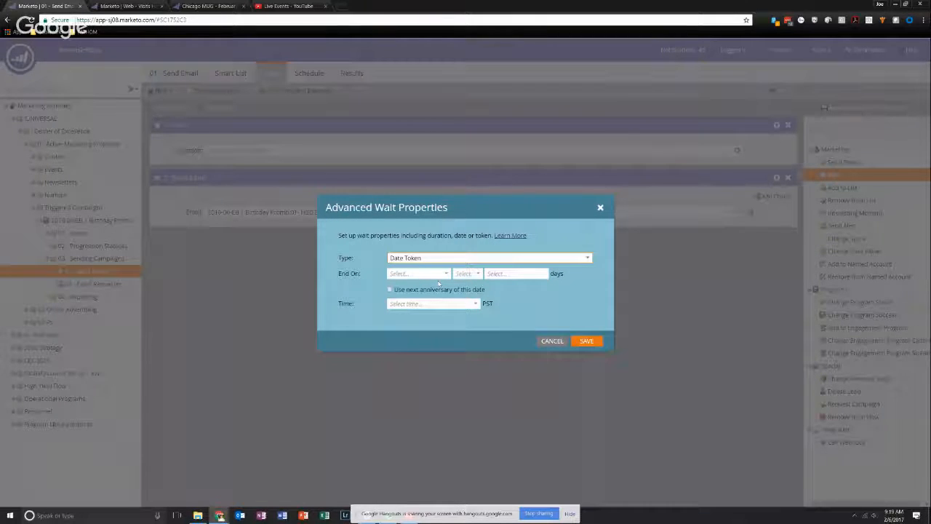
pyautogui.click(449, 275)
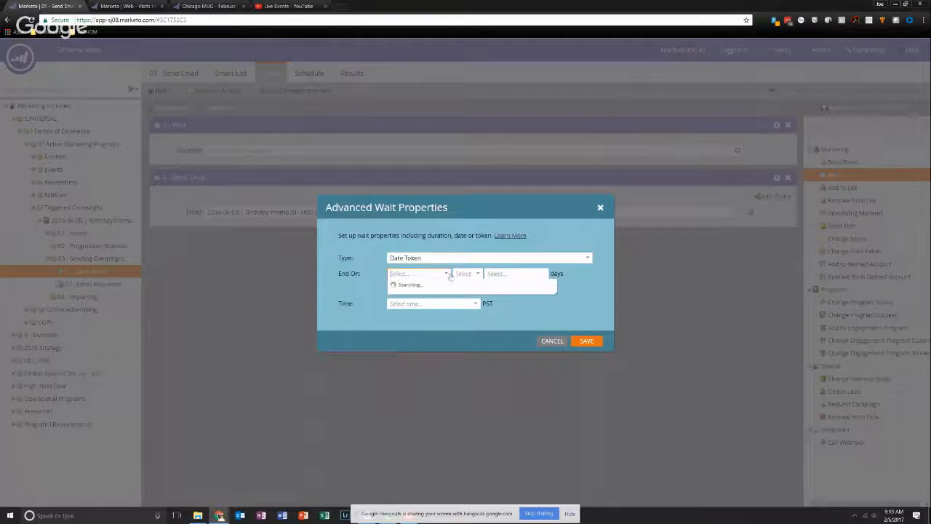
pyautogui.click(427, 285)
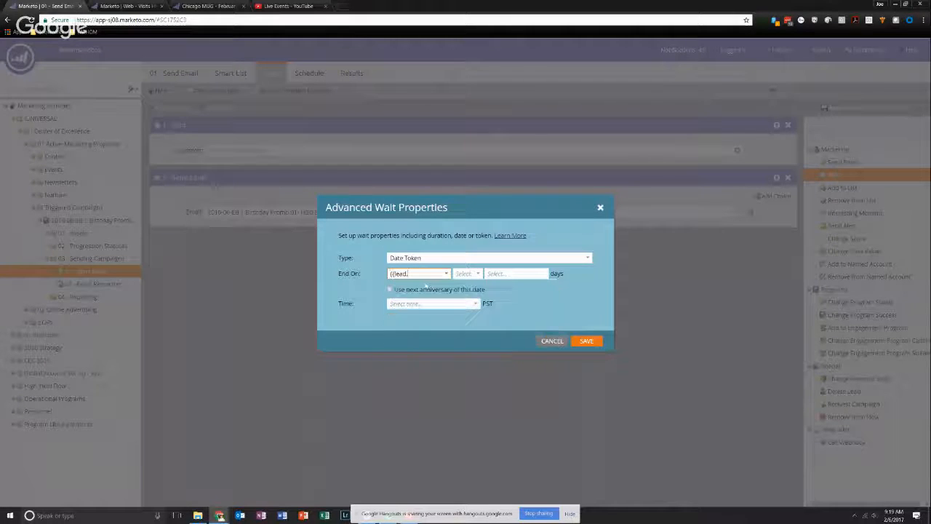
pyautogui.write('data')
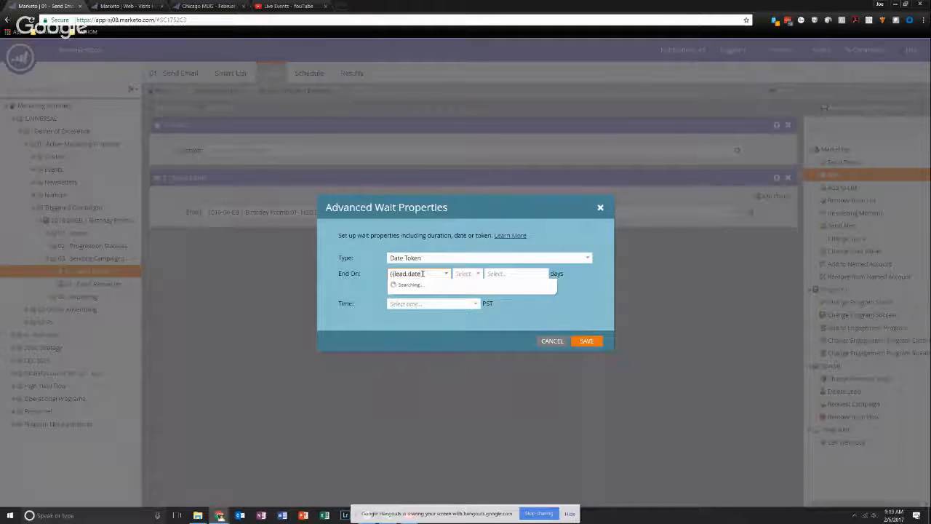
pyautogui.click(414, 285)
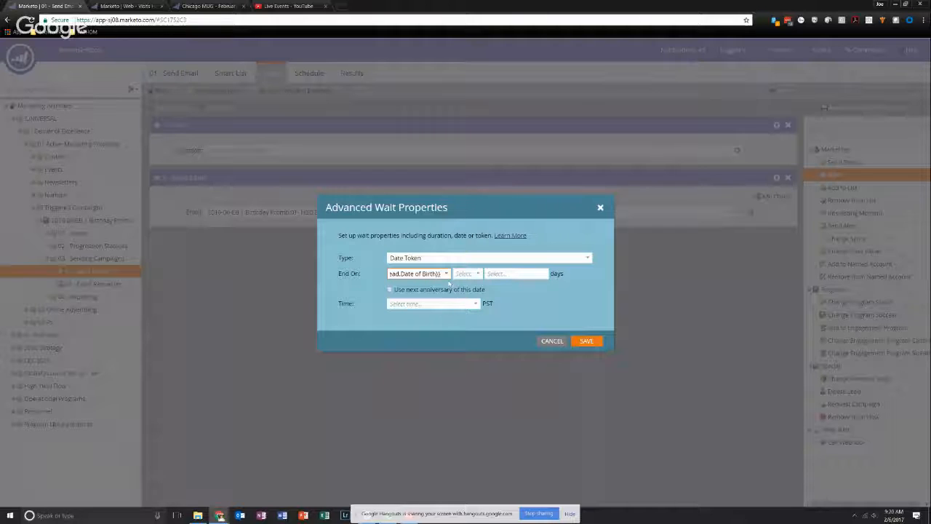
pyautogui.moveTo(440, 273); pyautogui.dragTo(391, 267)
pyautogui.moveTo(406, 274); pyautogui.dragTo(443, 284)
pyautogui.click(401, 273)
pyautogui.moveTo(402, 274); pyautogui.dragTo(436, 275)
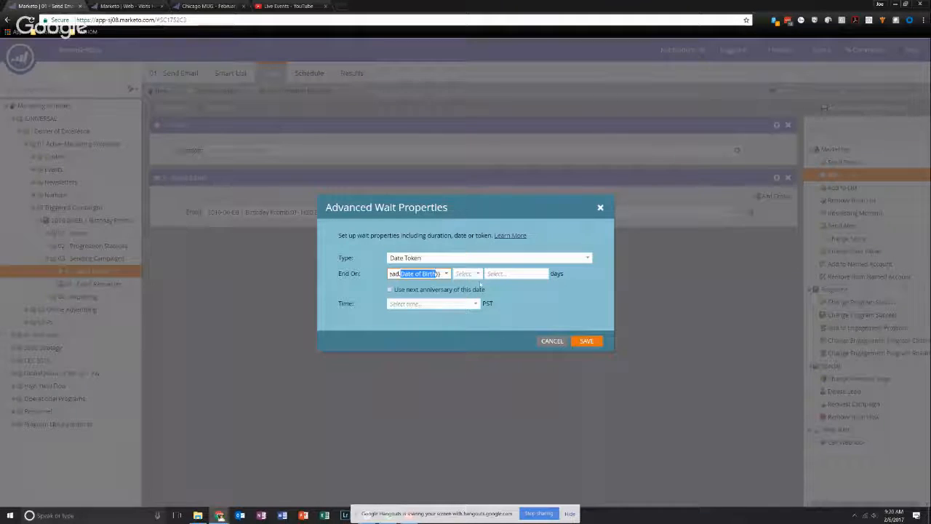
# - Make the wait use the next anniversary of the date, with the day offset set to None
pyautogui.click(470, 274)
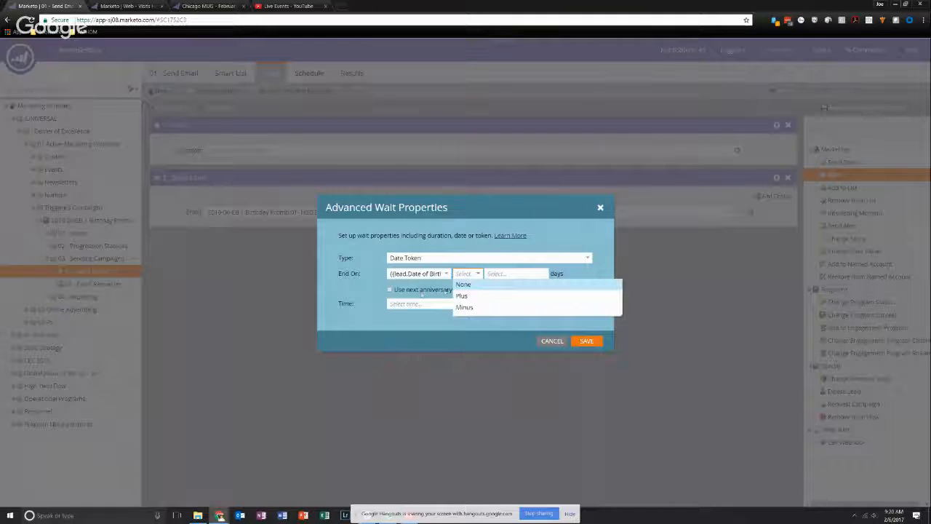
pyautogui.click(421, 292)
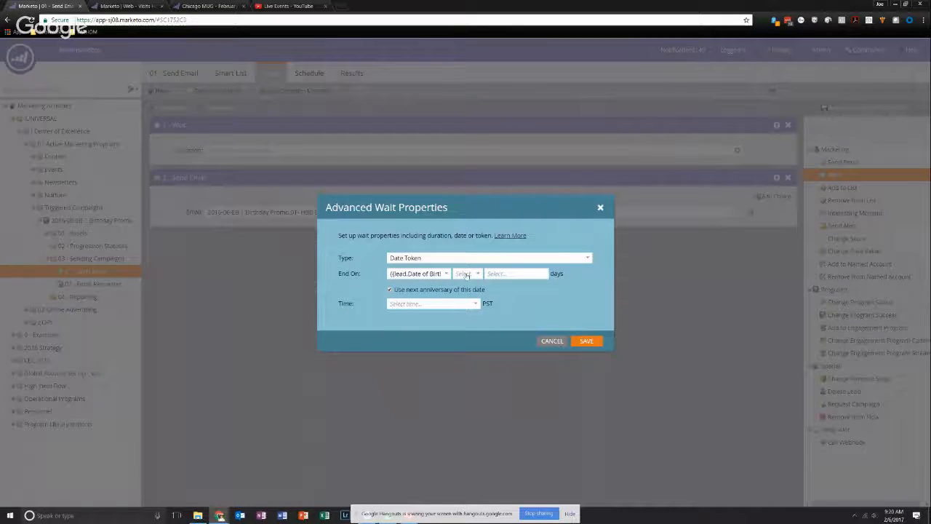
pyautogui.click(468, 274)
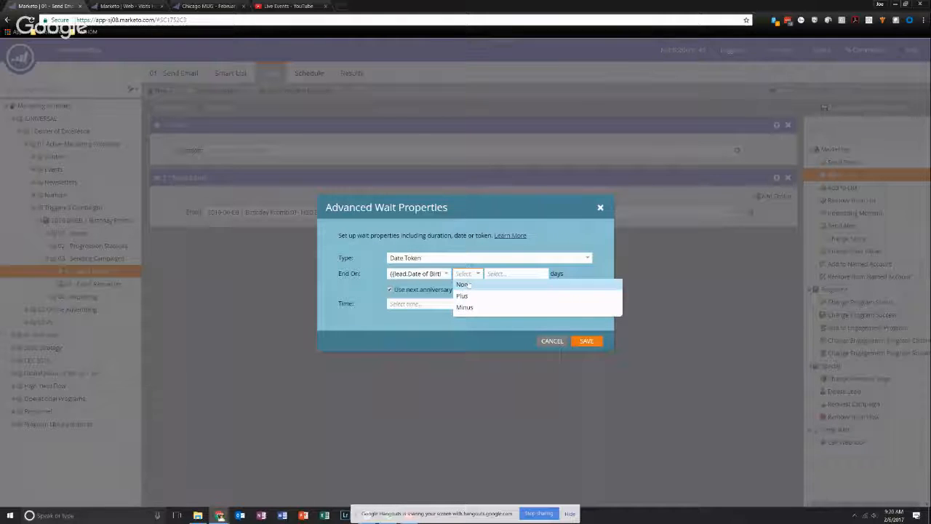
pyautogui.moveTo(469, 285)
pyautogui.mouseDown()
pyautogui.moveTo(473, 309)
pyautogui.moveTo(462, 286)
pyautogui.moveTo(485, 290)
pyautogui.moveTo(466, 285)
pyautogui.mouseUp()
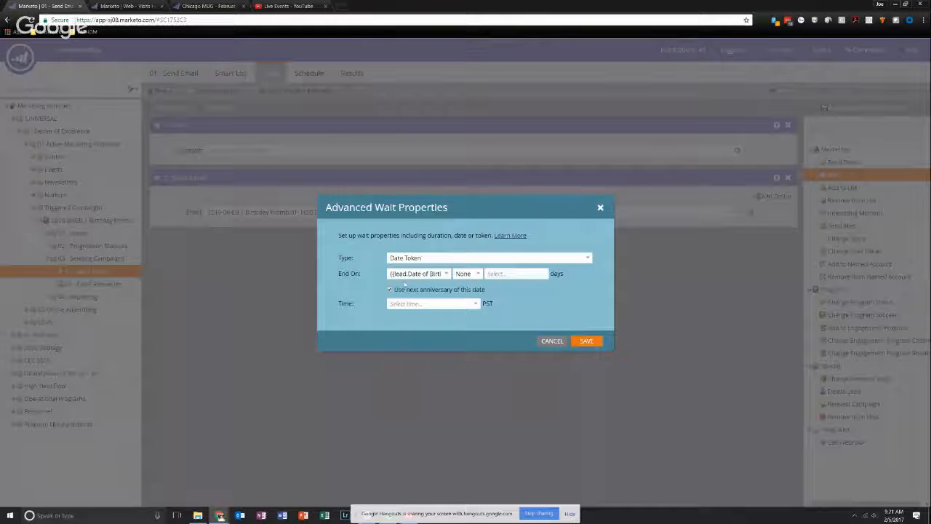
# - Set the wait's end time to 8:00 AM PST and save the wait properties
pyautogui.click(420, 304)
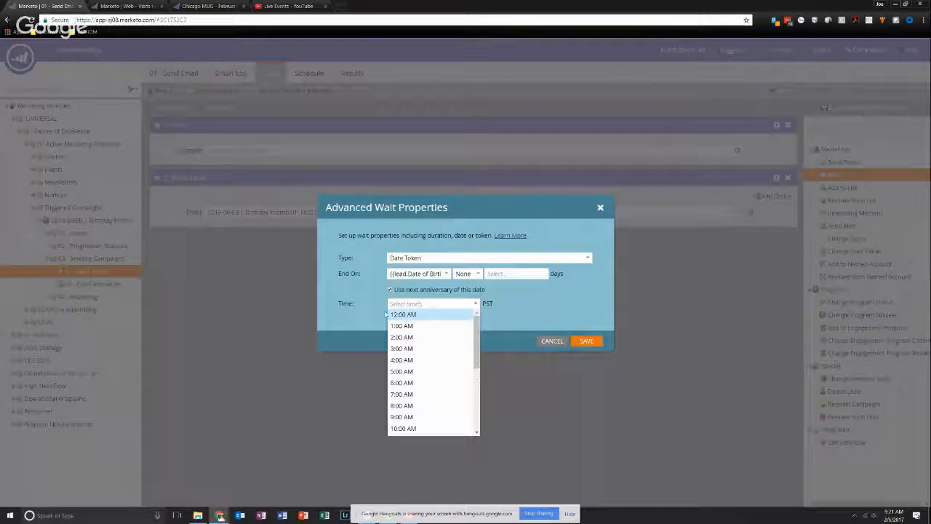
pyautogui.scroll(-3, 448, 334)
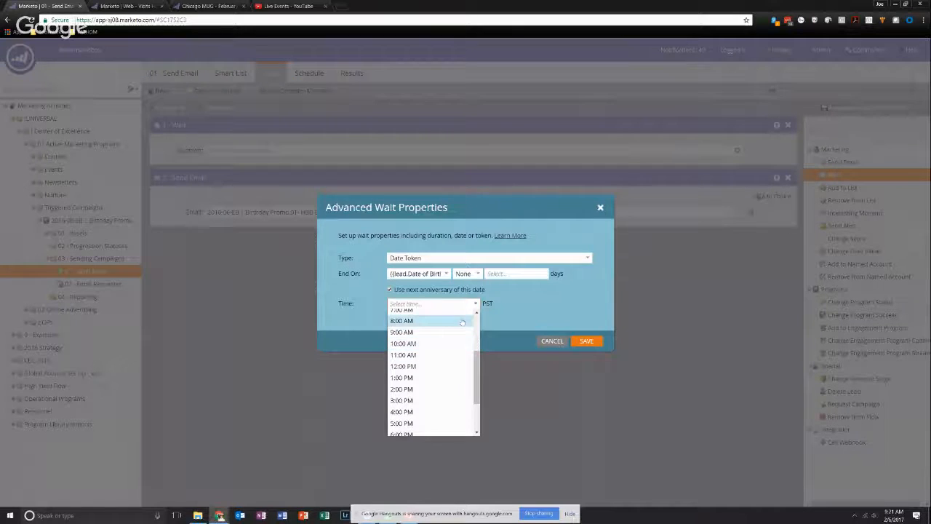
pyautogui.click(437, 321)
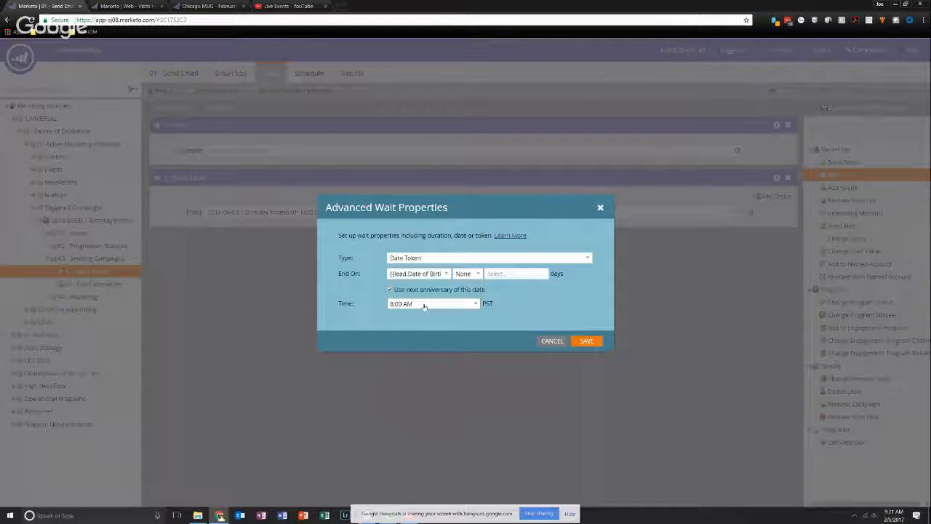
pyautogui.click(587, 342)
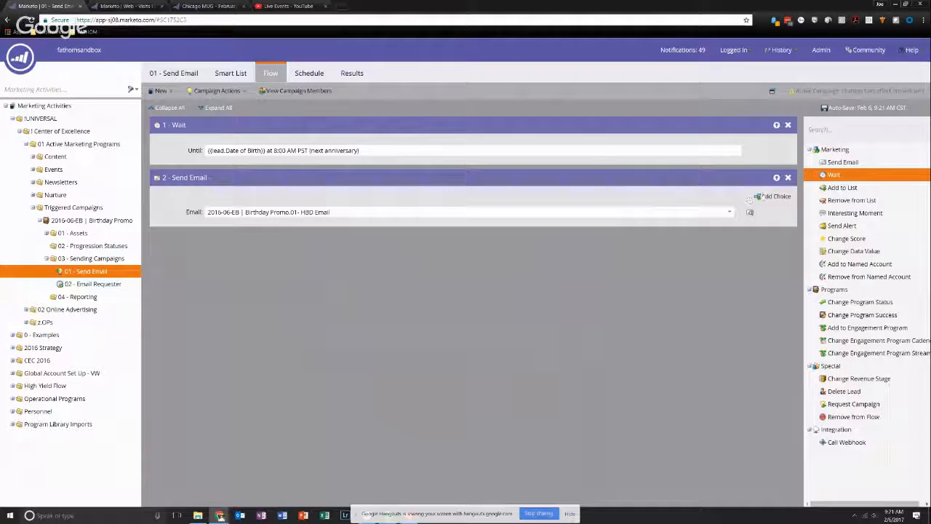
# - Add a choice to the Send Email flow step with the condition Random Sample is 50
pyautogui.click(772, 196)
pyautogui.click(324, 232)
pyautogui.write('random s')
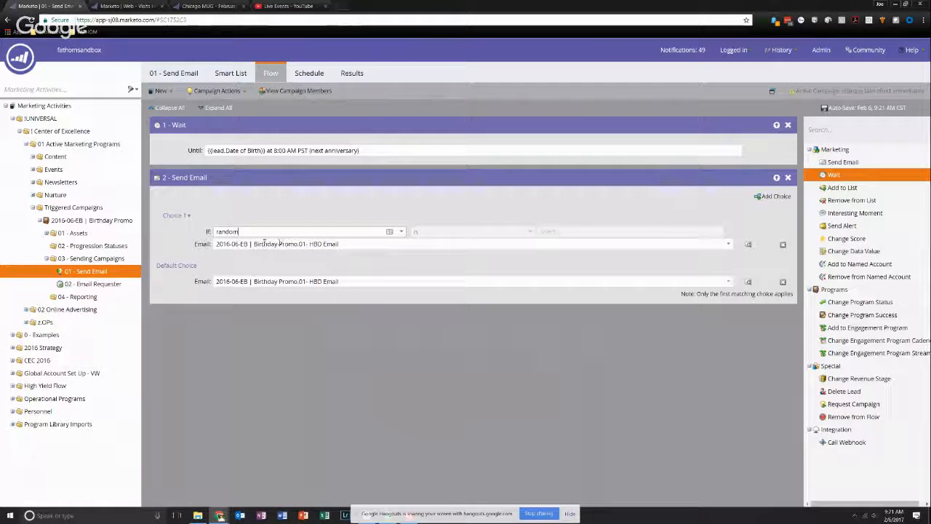
pyautogui.click(257, 233)
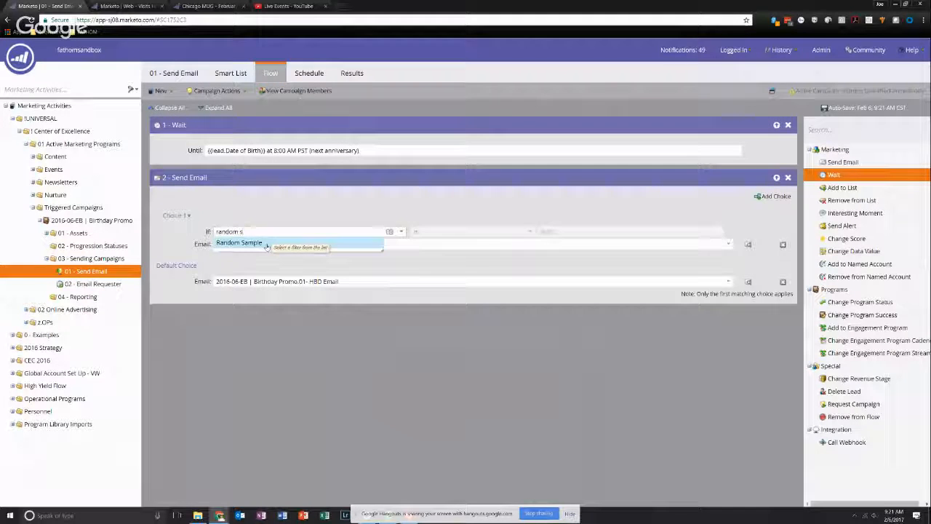
pyautogui.click(240, 243)
pyautogui.click(564, 230)
pyautogui.write('50')
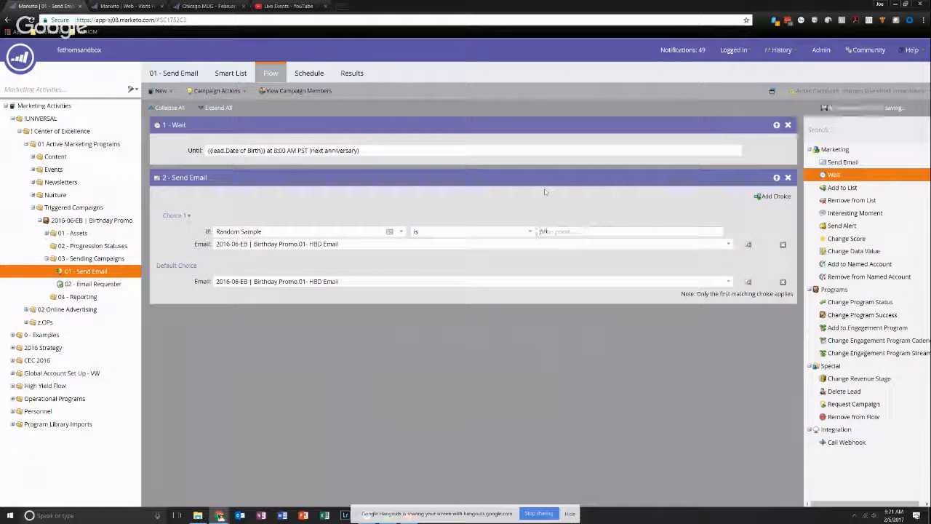
# - Set the email of Choice 1 to "2016-06-EB | Birthday Promo.02 - HBD Email with Promo"
pyautogui.click(403, 244)
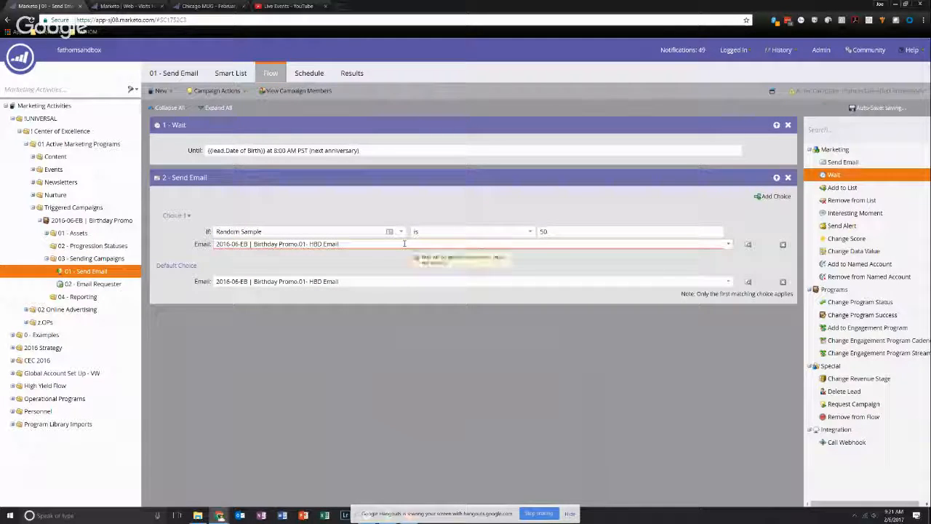
pyautogui.write('P')
pyautogui.press('BackSpace')
pyautogui.press('BackSpace')
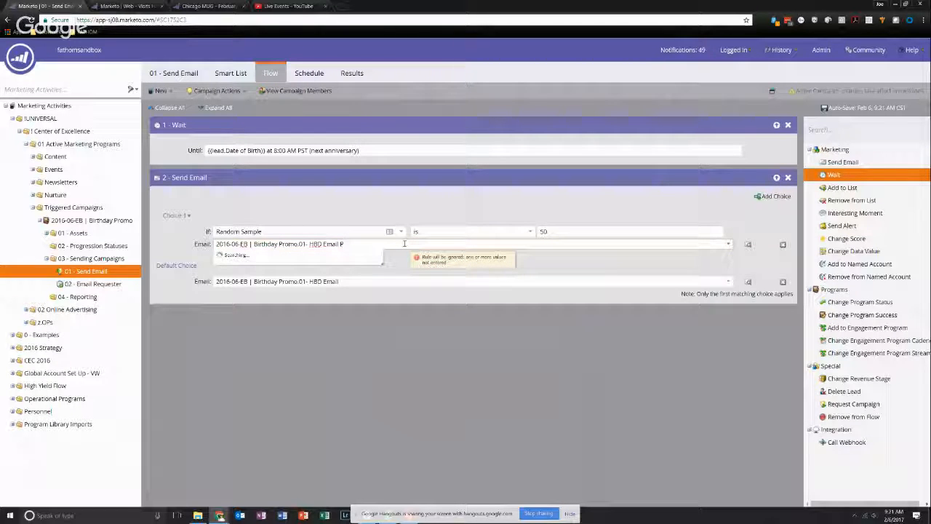
pyautogui.press('BackSpace')
pyautogui.press('BackSpace')
pyautogui.press('BackSpace')
pyautogui.press('BackSpace')
pyautogui.press('BackSpace')
pyautogui.press('BackSpace')
pyautogui.press('BackSpace')
pyautogui.press('BackSpace')
pyautogui.press('BackSpace')
pyautogui.press('BackSpace')
pyautogui.press('BackSpace')
pyautogui.press('BackSpace')
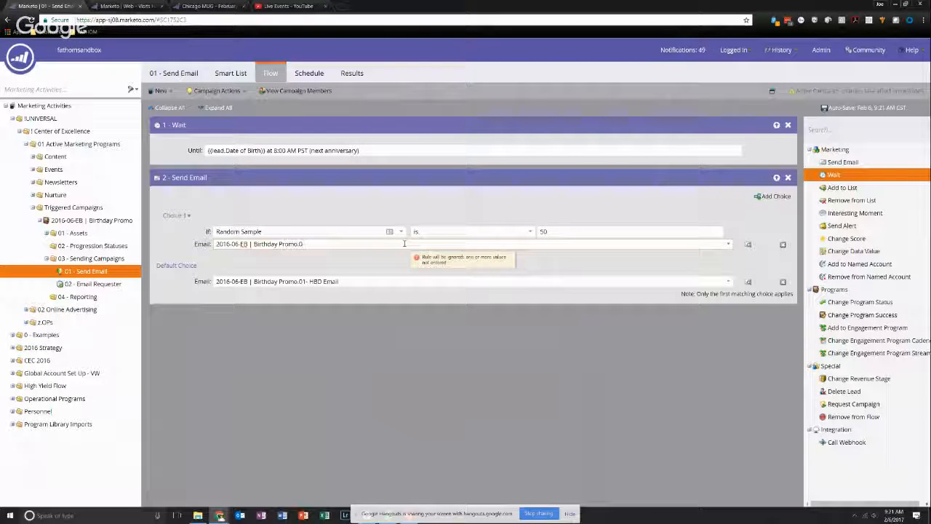
pyautogui.write('2')
pyautogui.click(361, 256)
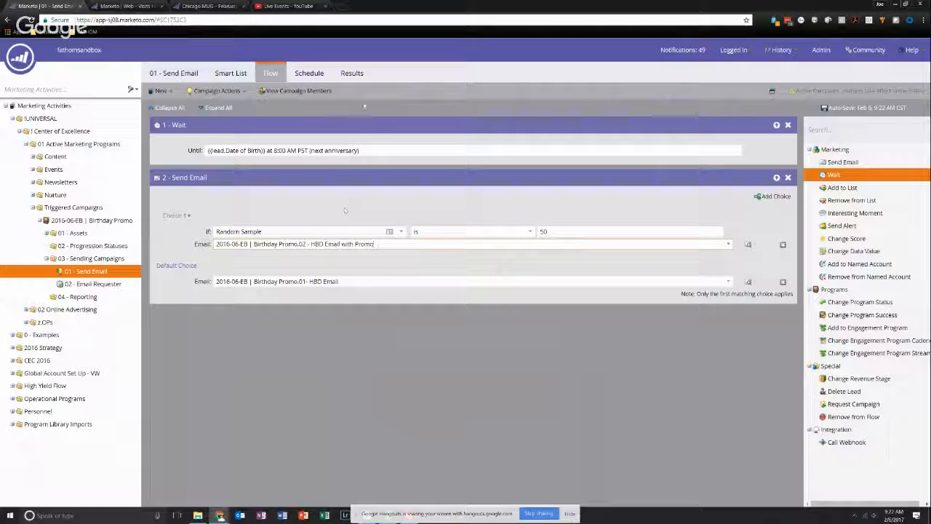
# - Add a Data Value Changes trigger to the campaign's smart list with Date of Birth as its attribute
pyautogui.click(240, 71)
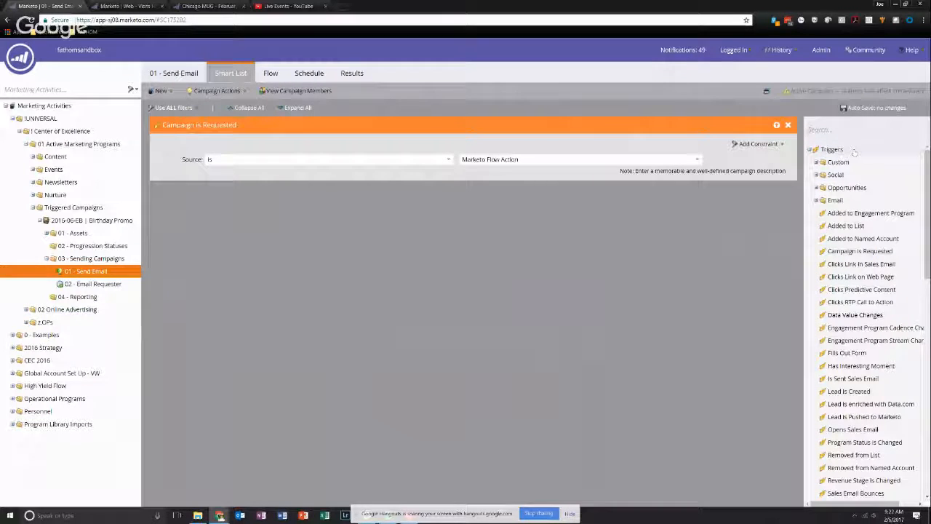
pyautogui.write('c')
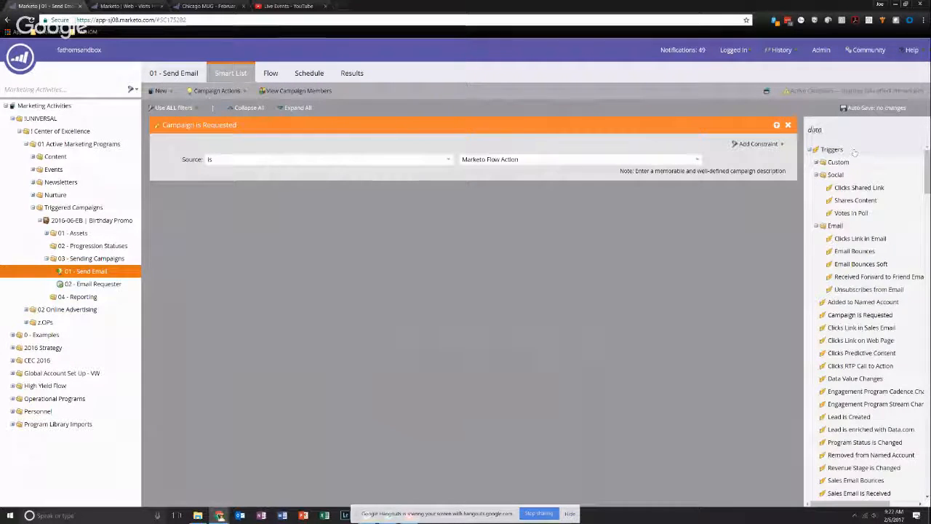
pyautogui.moveTo(855, 162); pyautogui.dragTo(615, 222)
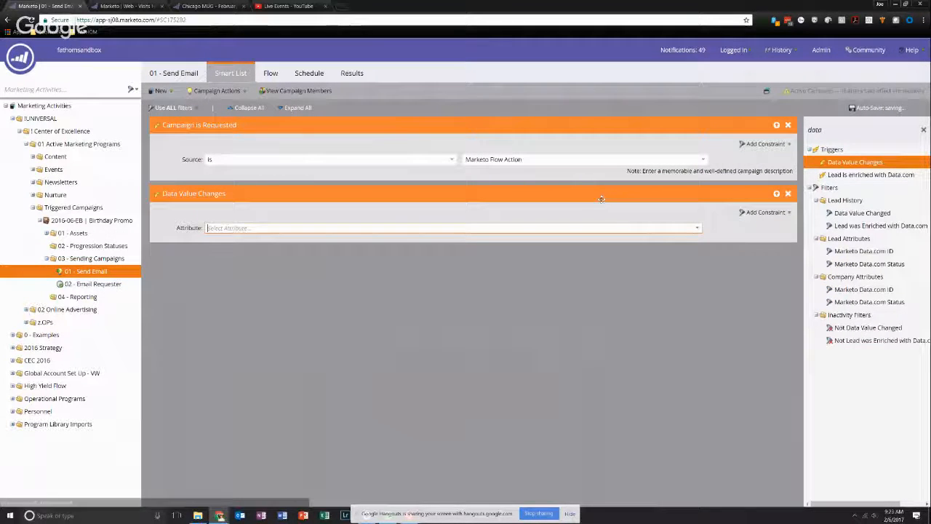
pyautogui.click(412, 228)
pyautogui.write('date')
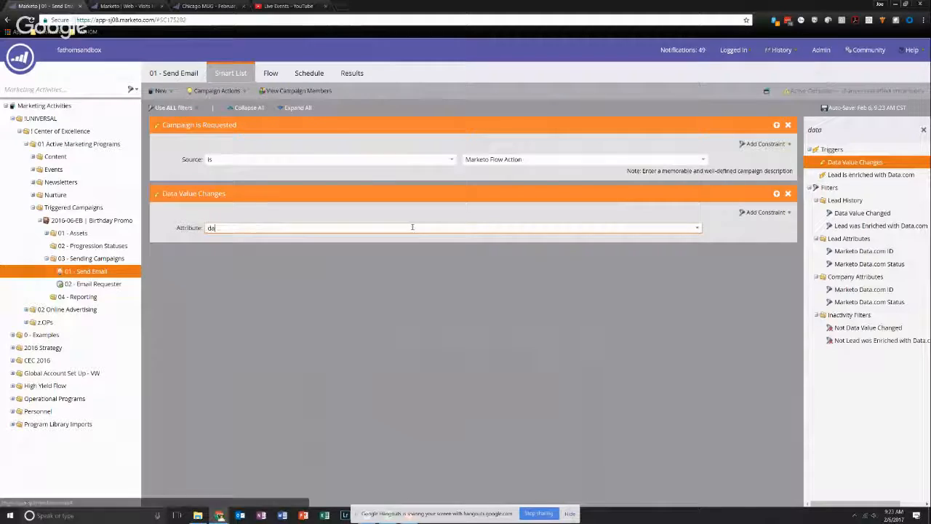
pyautogui.click(309, 250)
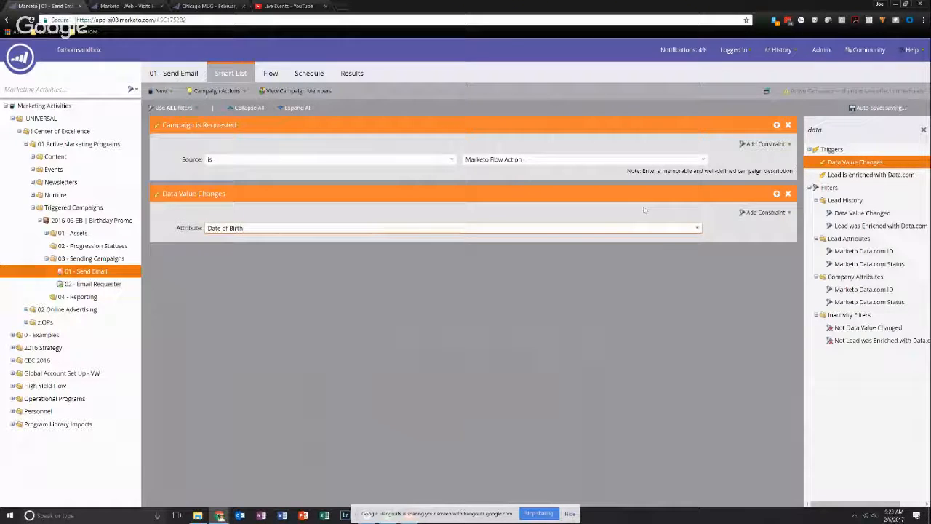
# - Add a Previous Value constraint to the Data Value Changes trigger and set it to "is empty"
pyautogui.click(768, 213)
pyautogui.click(756, 238)
pyautogui.click(210, 240)
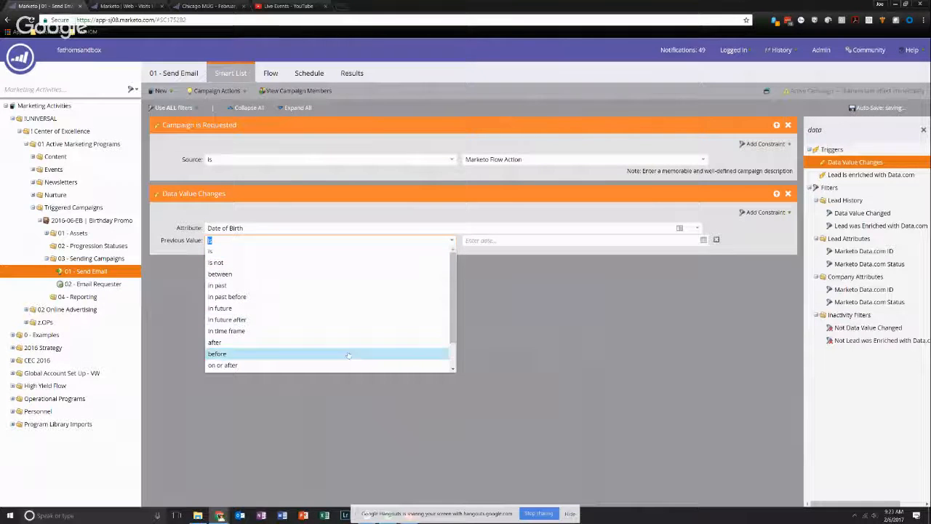
pyautogui.scroll(-2, 349, 355)
pyautogui.click(346, 353)
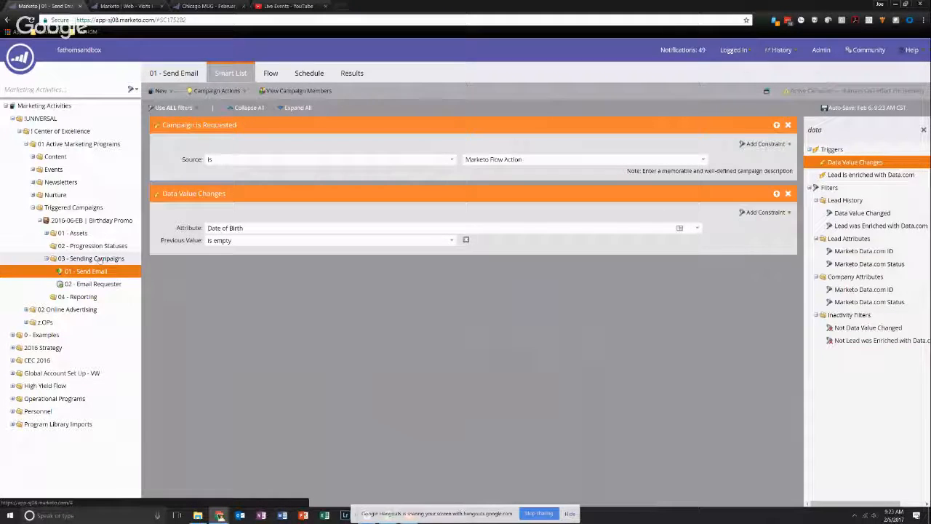
pyautogui.click(537, 514)
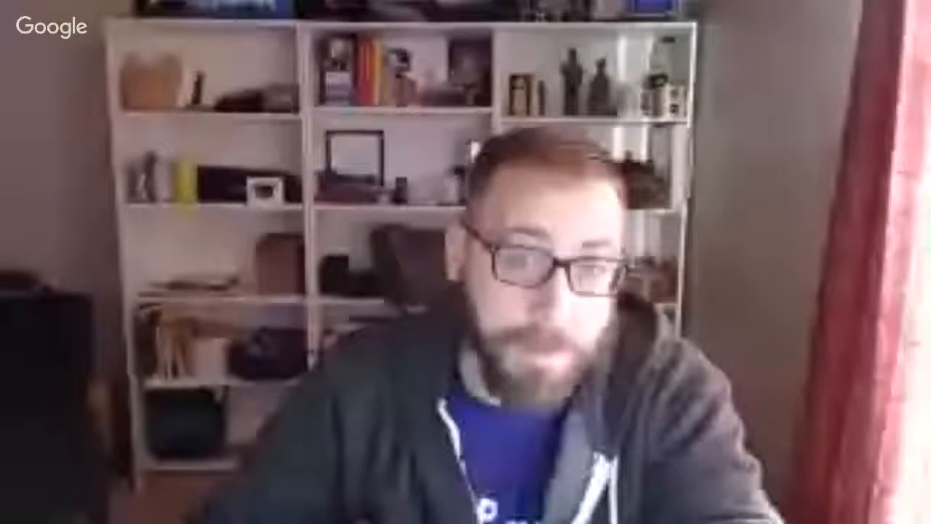